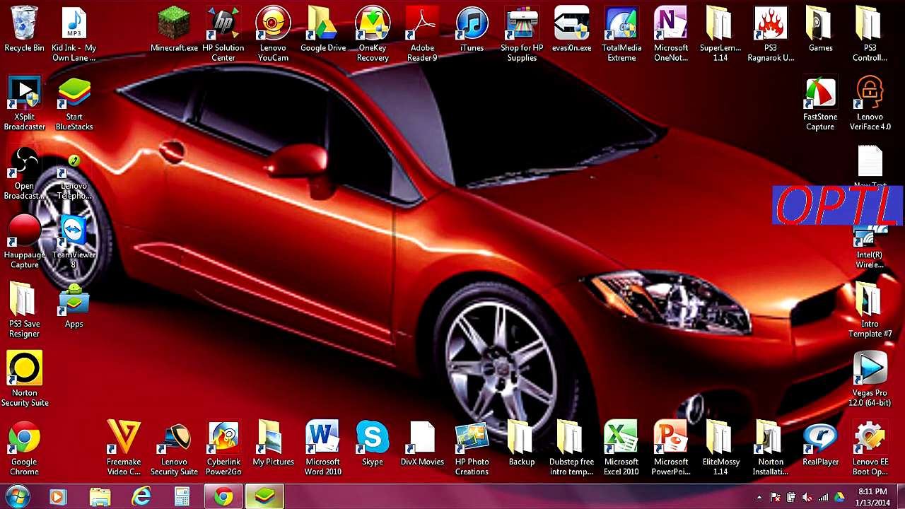
# - Restore the BlueStacks App Player window from the taskbar to its home screen
pyautogui.click(264, 497)
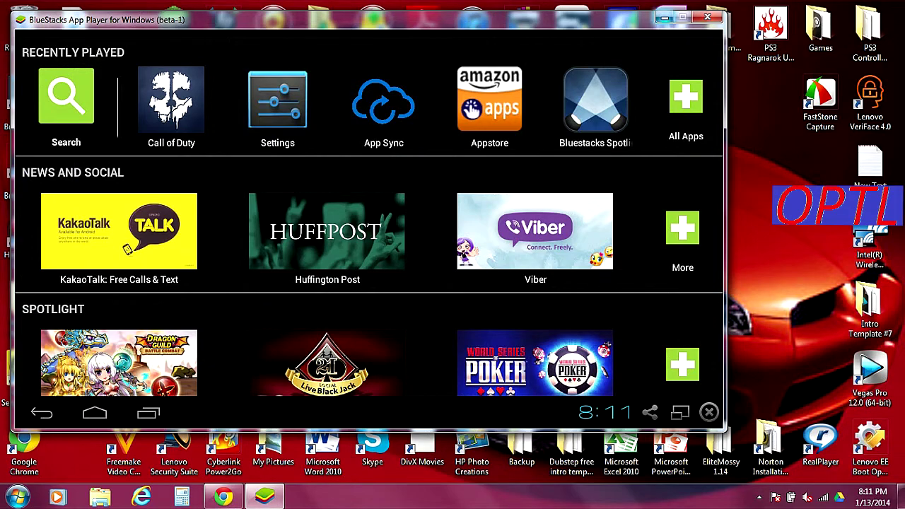
# - Copy the BlueStacks web address from New Text Document.txt and return to the APK Downloader page
pyautogui.click(665, 16)
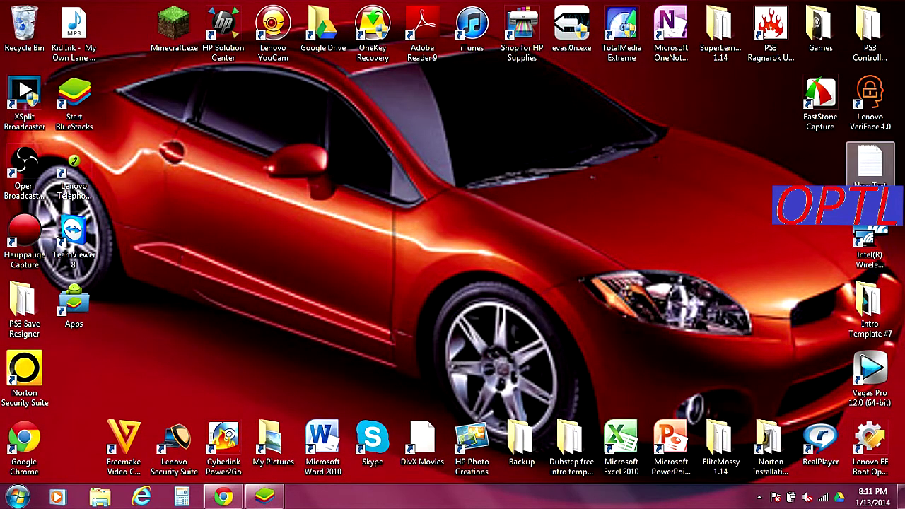
pyautogui.doubleClick(870, 163)
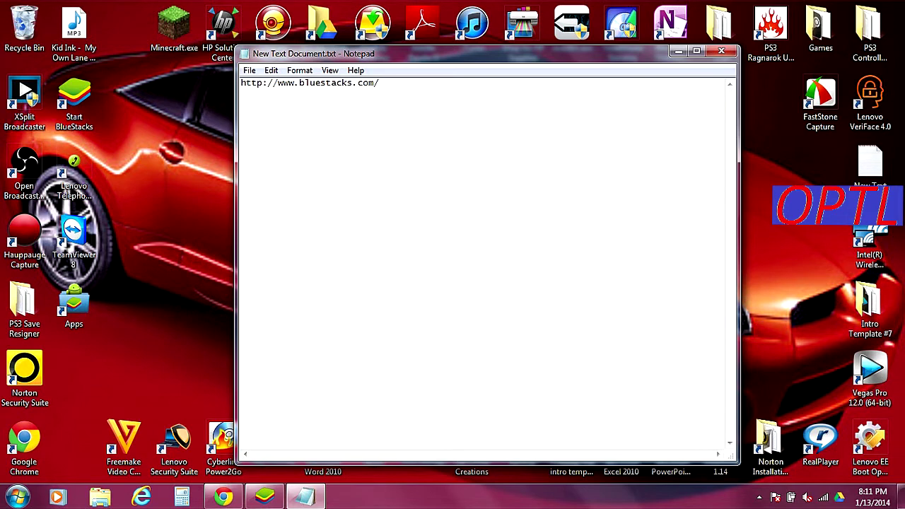
pyautogui.hotkey('shift', 'Left')
pyautogui.hotkey('shift', 'Left')
pyautogui.hotkey('shift', 'Left')
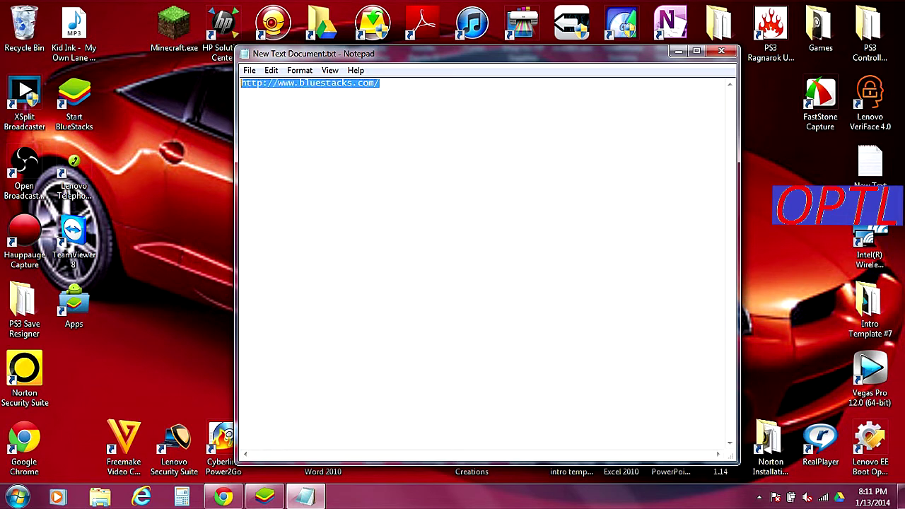
pyautogui.rightClick(242, 83)
pyautogui.click(288, 123)
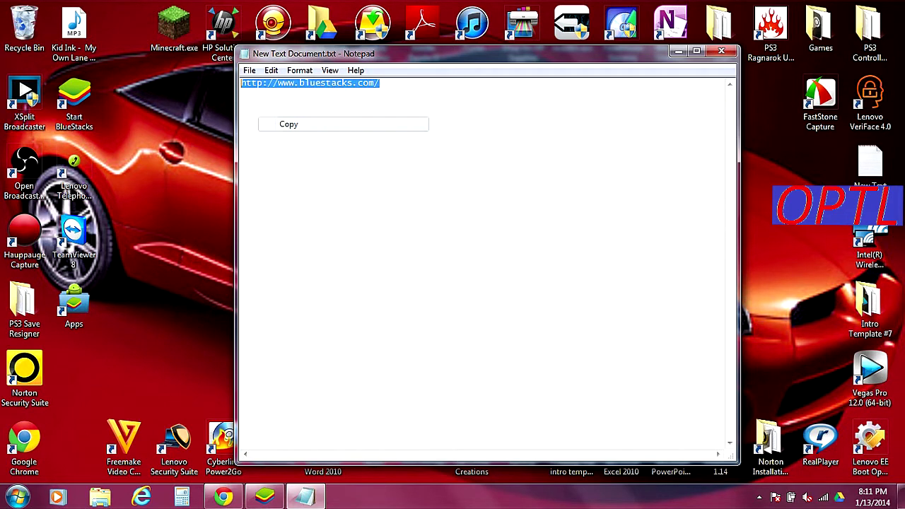
pyautogui.click(223, 496)
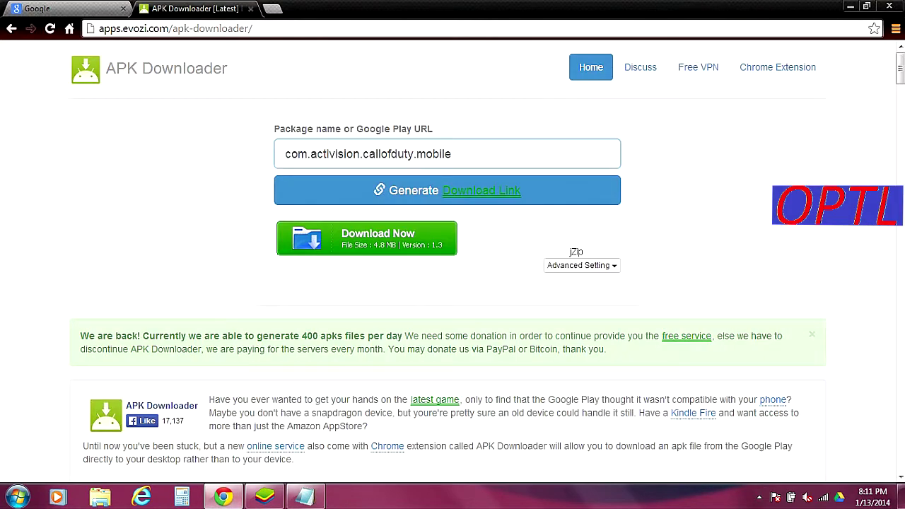
pyautogui.click(272, 8)
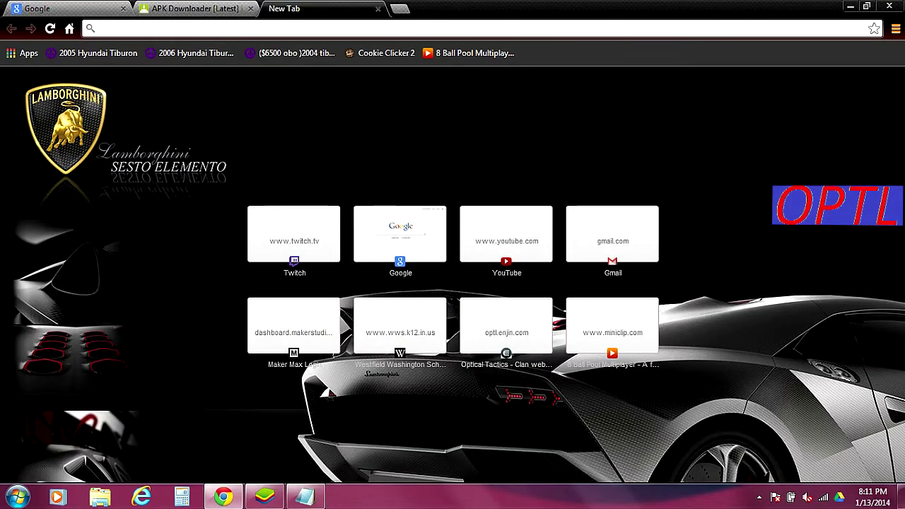
pyautogui.hotkey('ctrl', 'v')
pyautogui.press('Return')
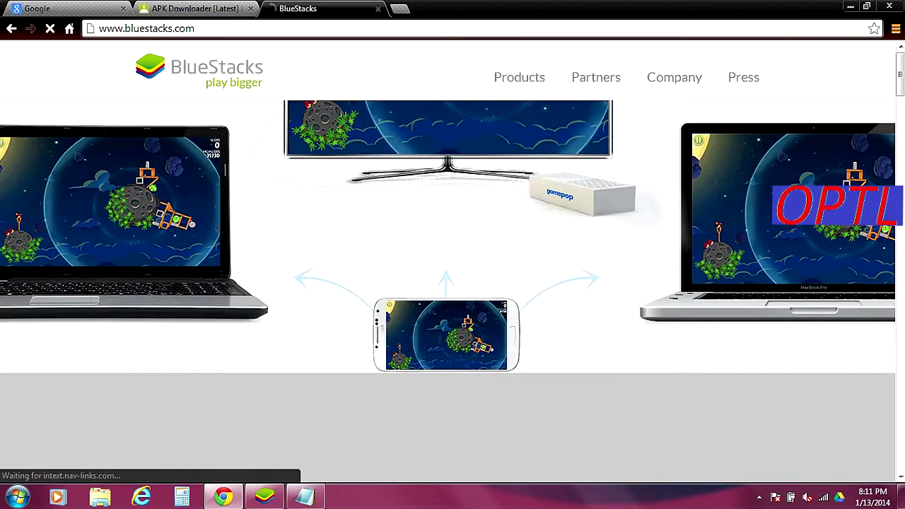
pyautogui.moveTo(518, 122)
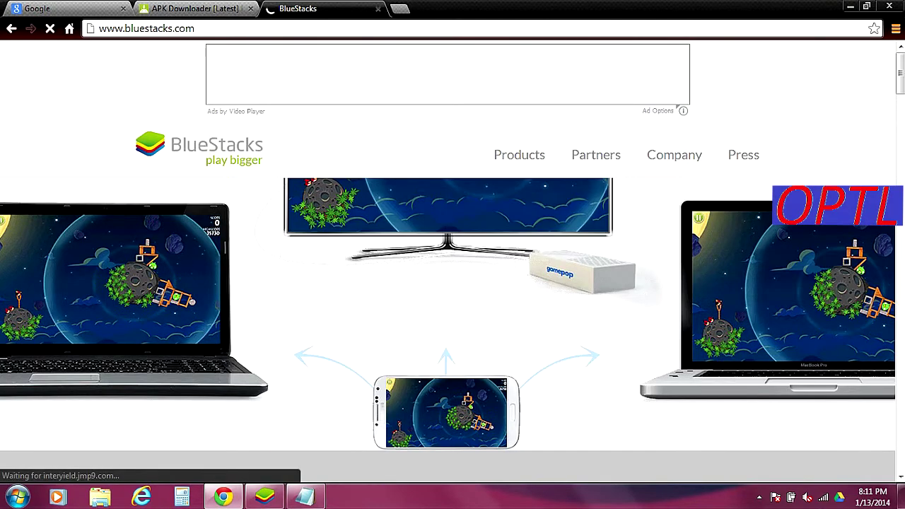
pyautogui.scroll(-8, 453, 247)
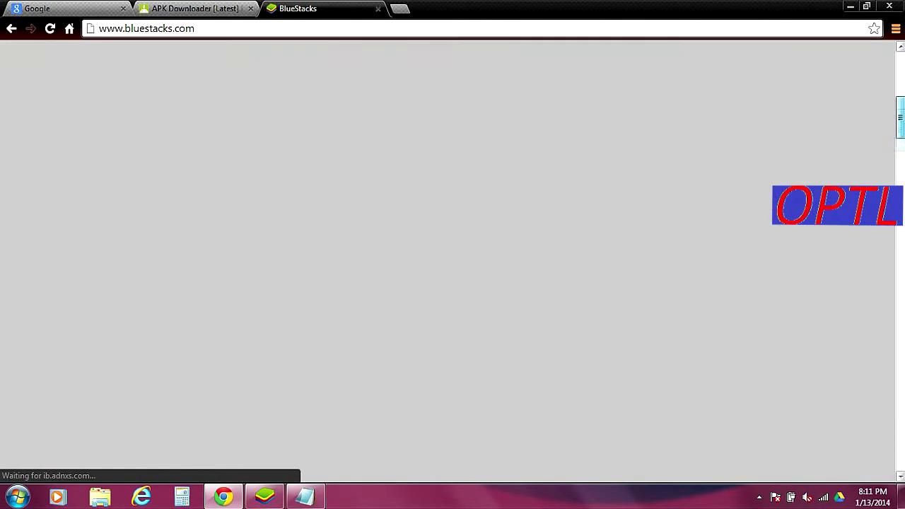
pyautogui.scroll(8, 452, 247)
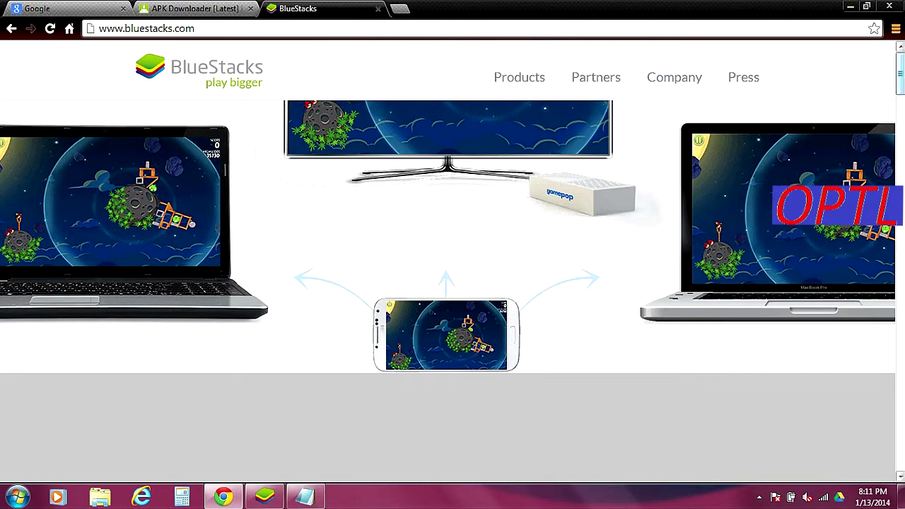
pyautogui.scroll(-10, 452, 247)
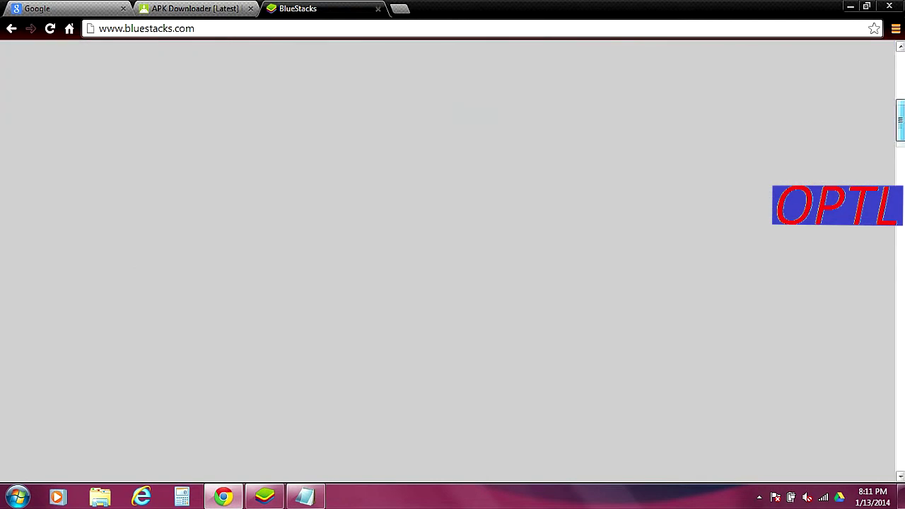
pyautogui.scroll(-3, 899, 234)
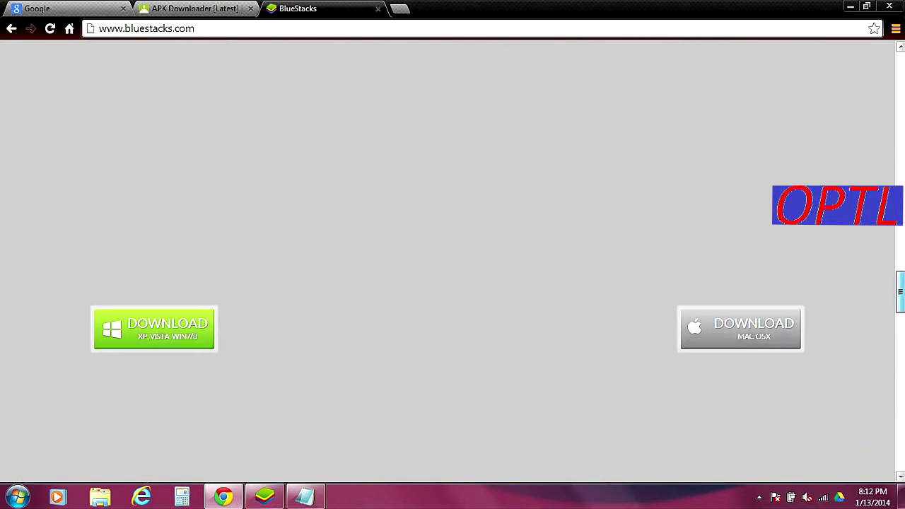
pyautogui.moveTo(900, 292); pyautogui.dragTo(899, 63)
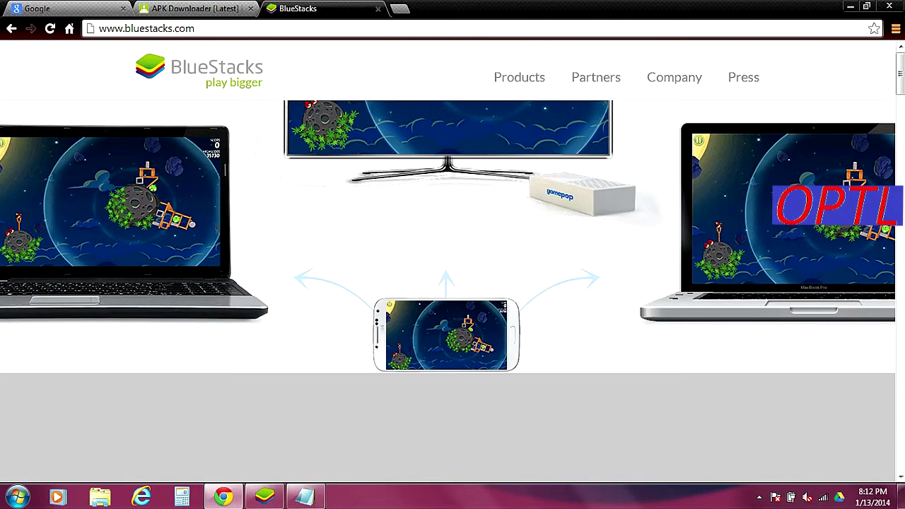
# - Close the BlueStacks tab and get back to APK Downloader showing com.activision.callofduty.mobile
pyautogui.click(378, 8)
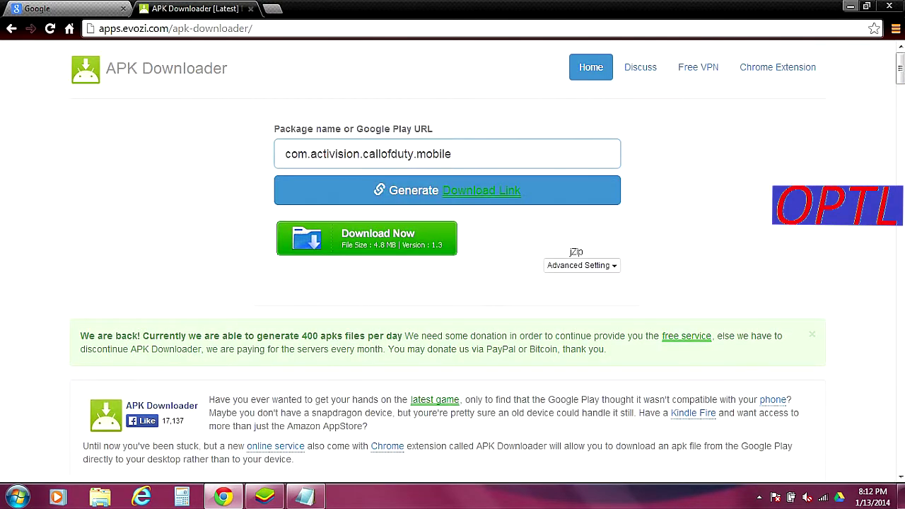
pyautogui.click(850, 6)
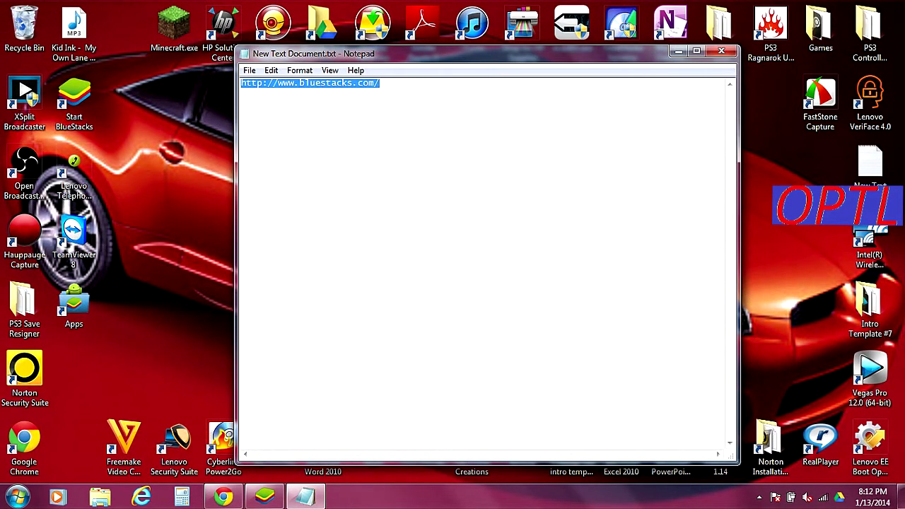
pyautogui.click(677, 51)
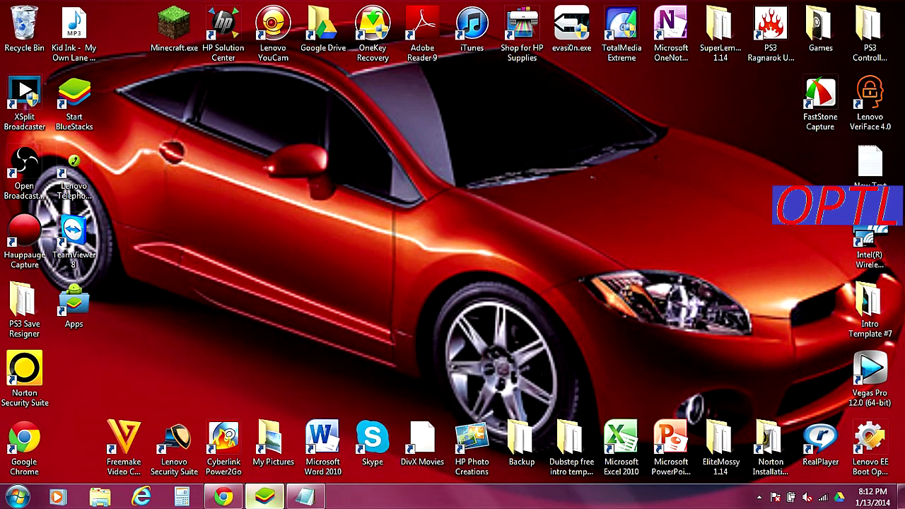
pyautogui.click(264, 497)
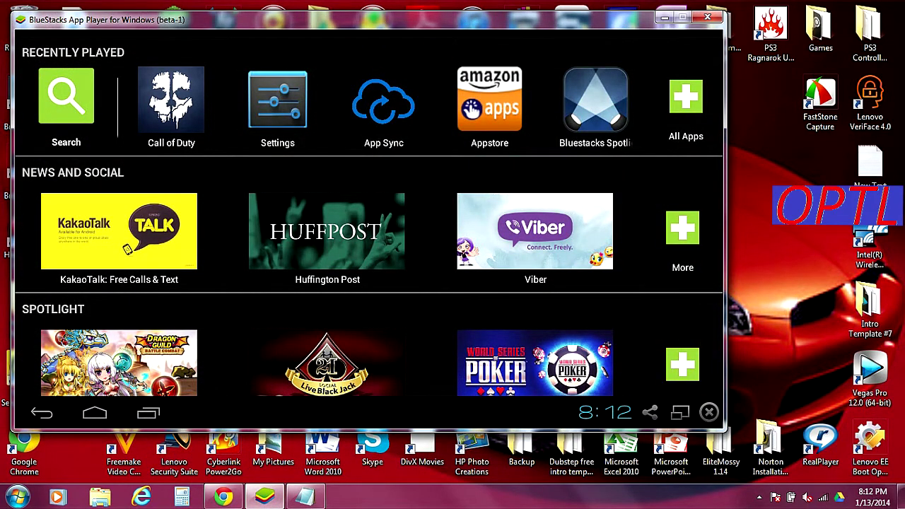
pyautogui.click(665, 17)
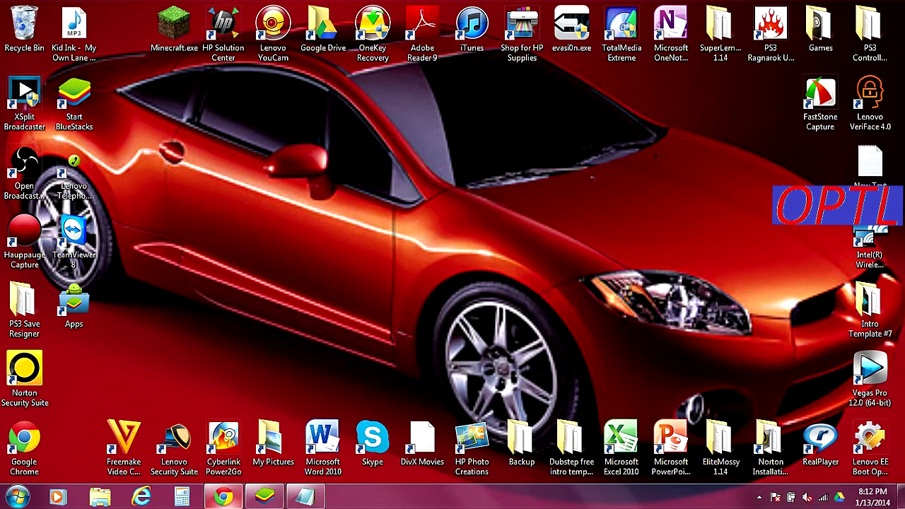
pyautogui.moveTo(223, 497)
pyautogui.click(224, 424)
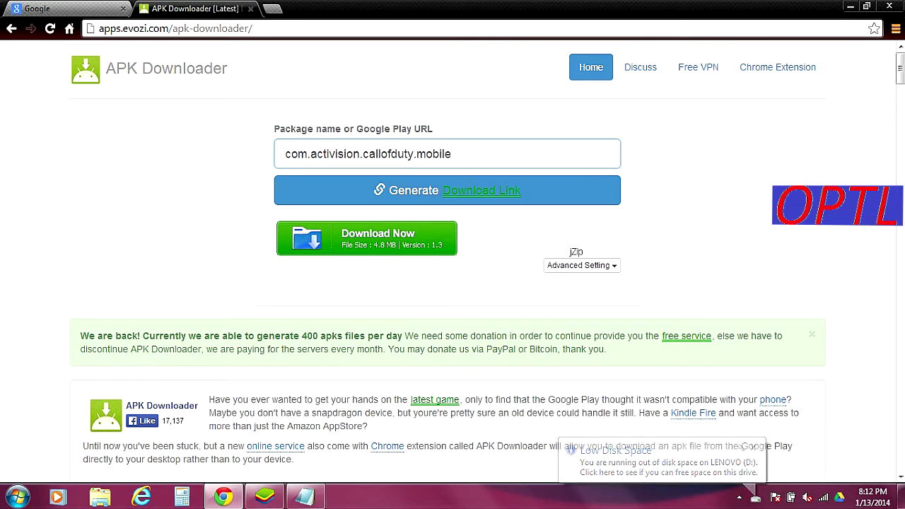
# - Generate the 31 MB download link for com.activision.callofduty.mobile and bring BlueStacks forward
pyautogui.press('Return')
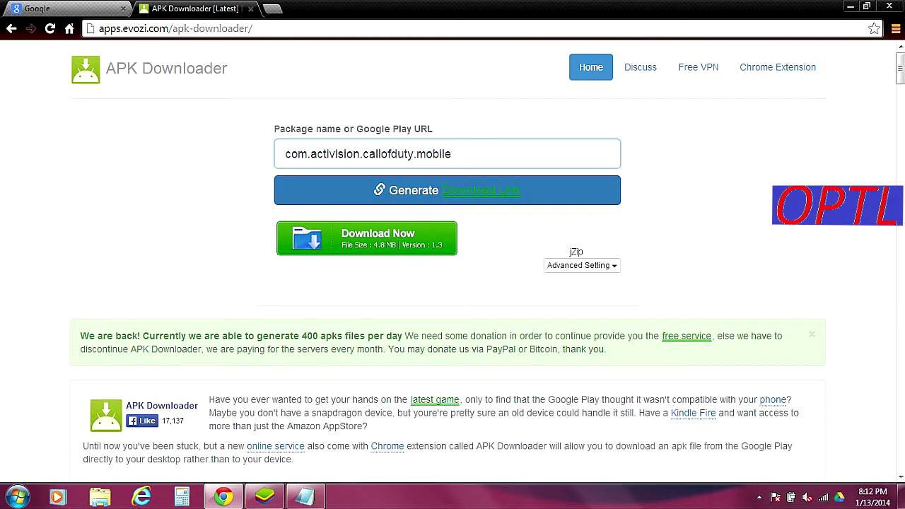
pyautogui.press('Return')
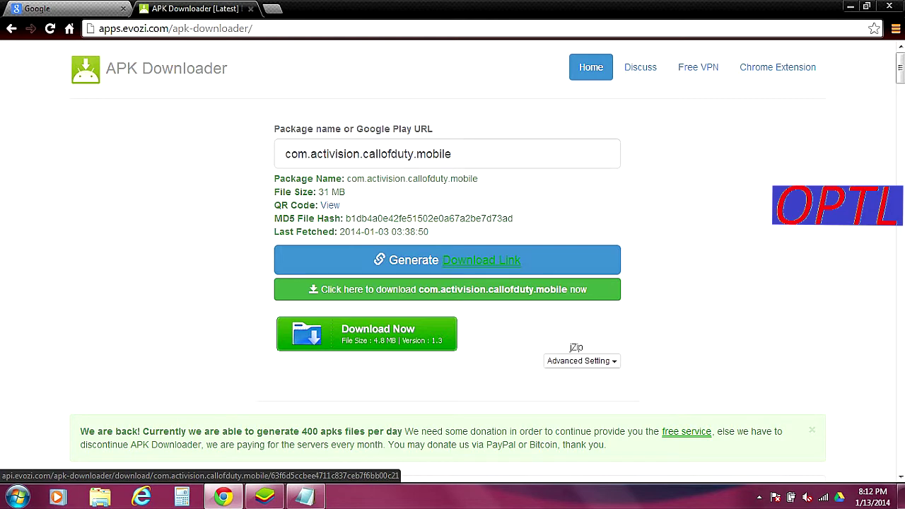
pyautogui.click(264, 497)
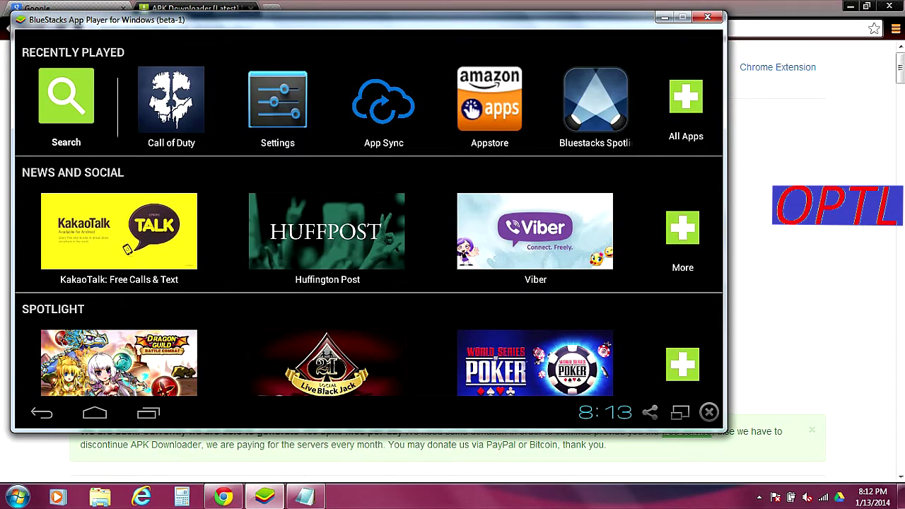
# - Launch Call of Duty from Recently Played and run BlueStacks full screen
pyautogui.click(171, 99)
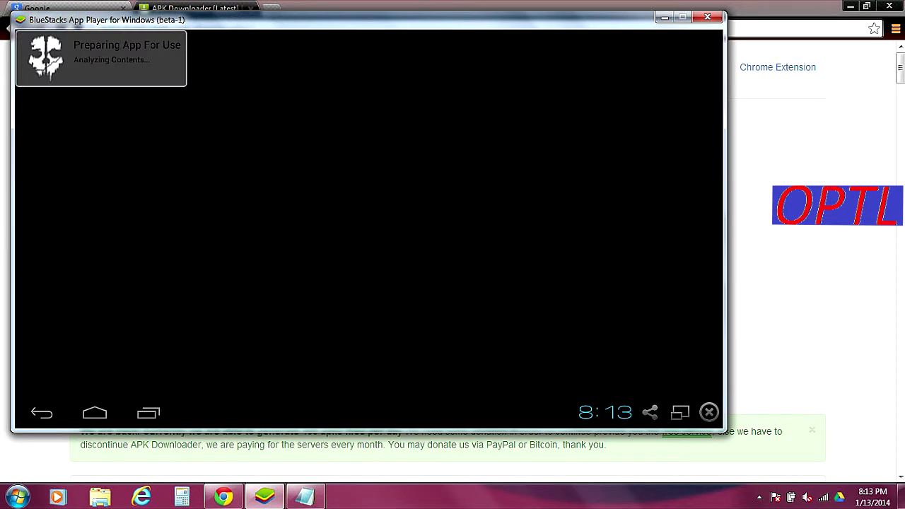
pyautogui.click(680, 412)
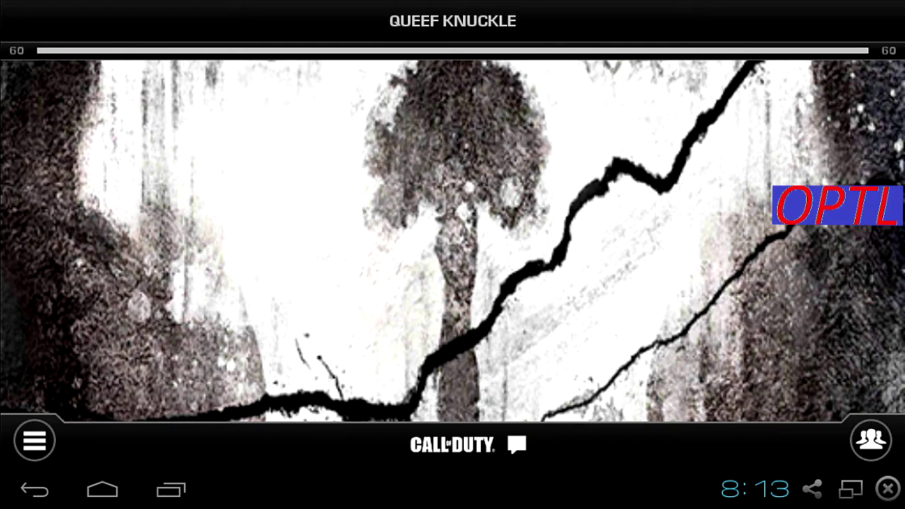
# - Open and refresh the Optical Tactics MY CLAN page, then exit full screen
pyautogui.click(34, 440)
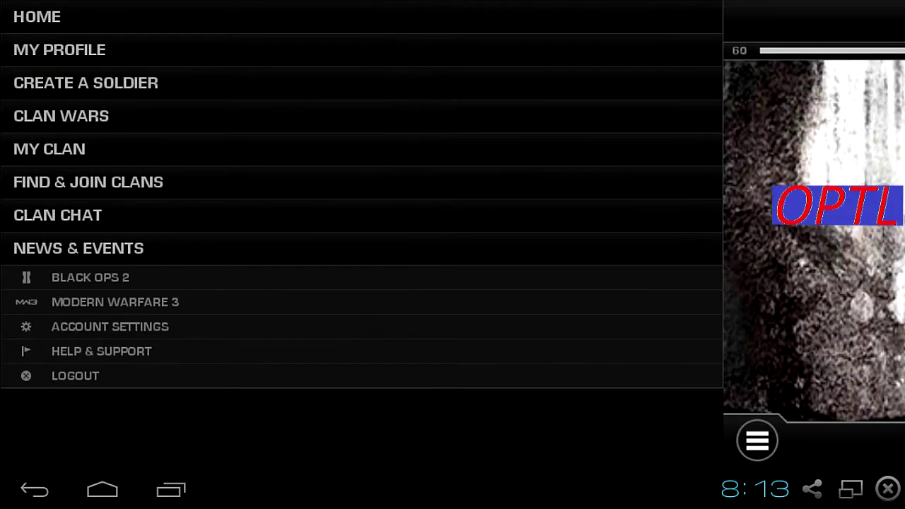
pyautogui.click(50, 148)
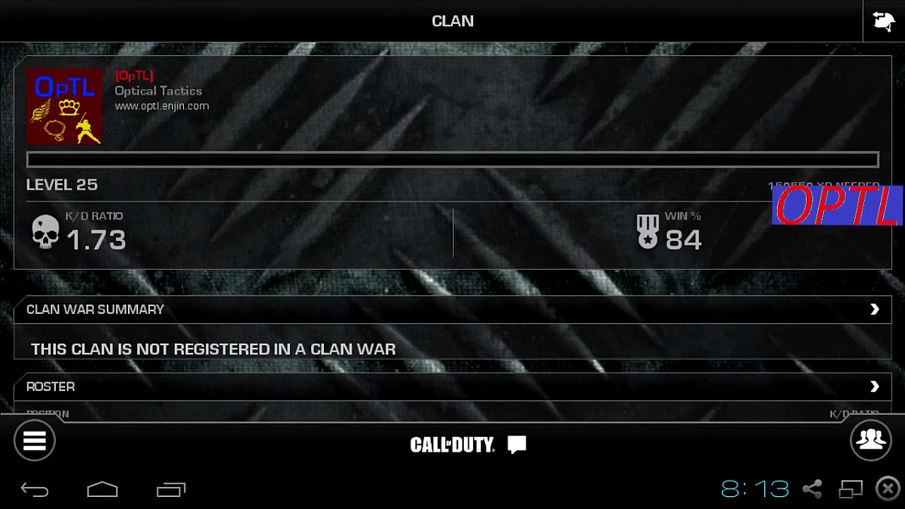
pyautogui.scroll(2, 452, 283)
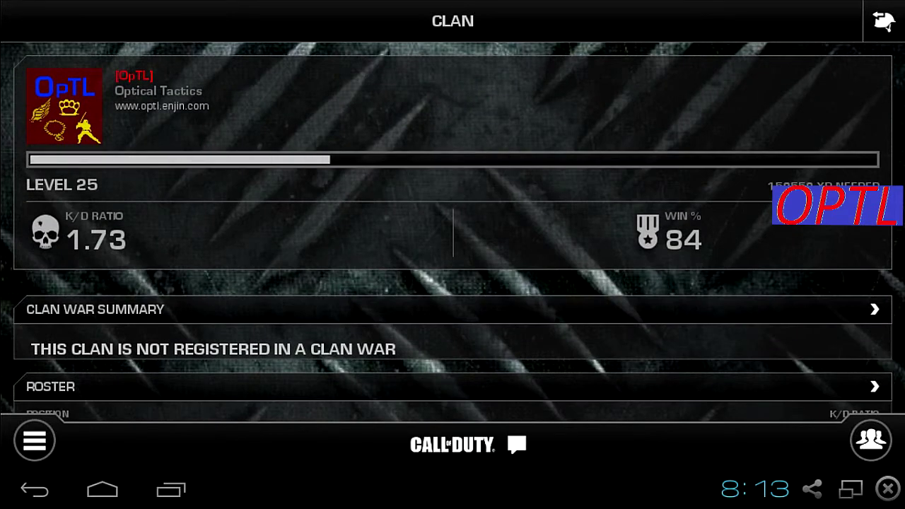
pyautogui.click(850, 489)
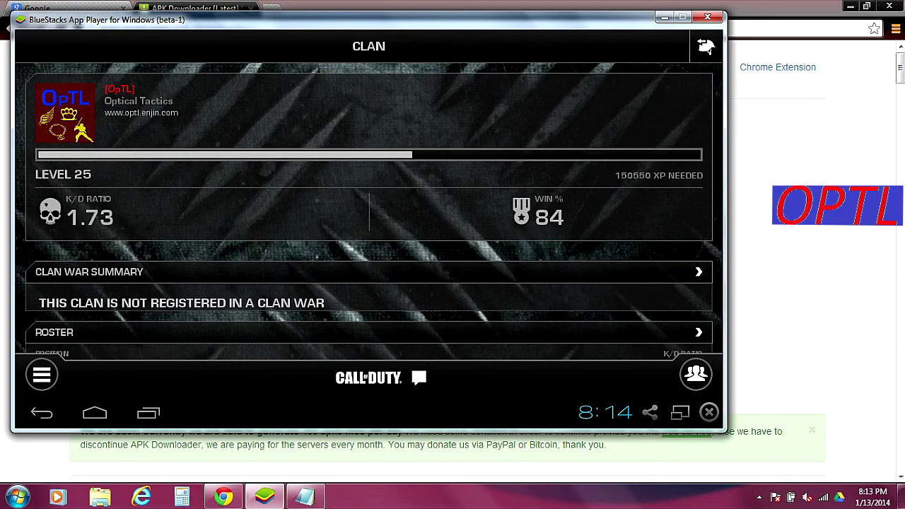
# - Minimize the BlueStacks and Chrome windows to reveal the desktop shortcuts
pyautogui.click(664, 17)
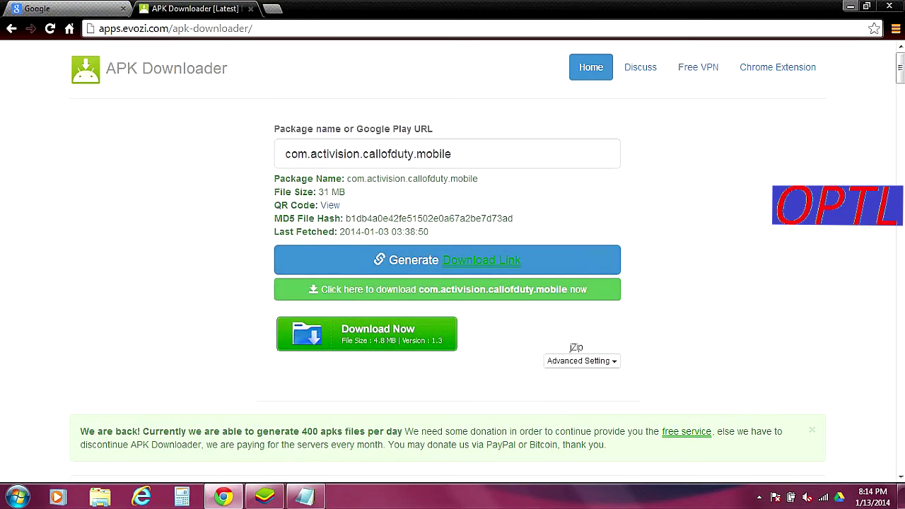
pyautogui.click(851, 6)
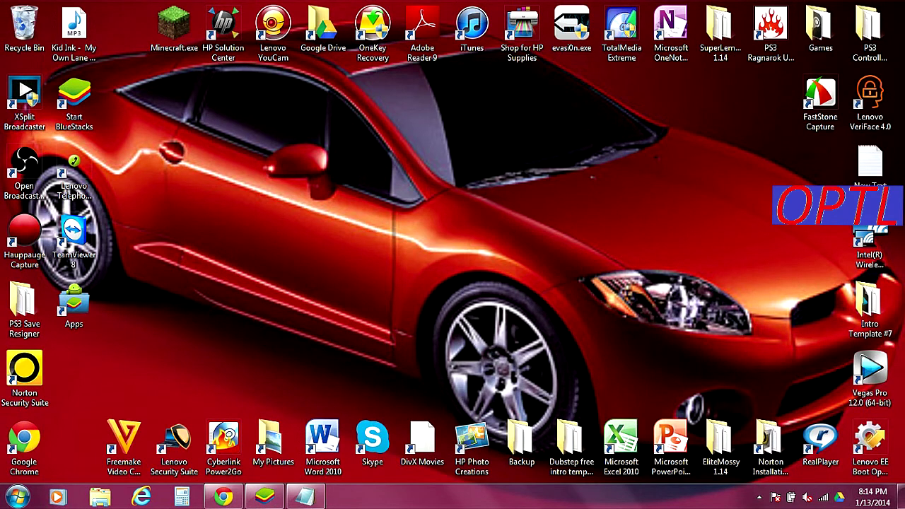